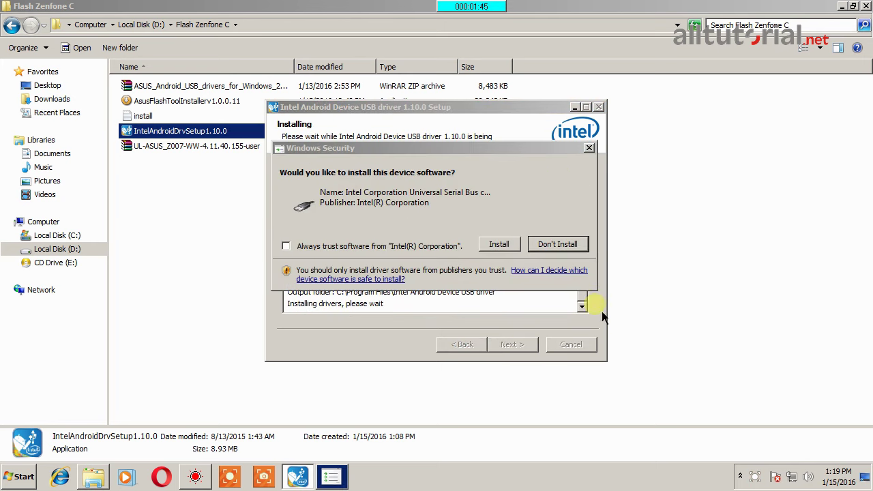
# - Install the Intel Android Device USB driver 1.10.0, always trusting software from Intel(R) Corporation, and finish the setup
pyautogui.click(510, 247)
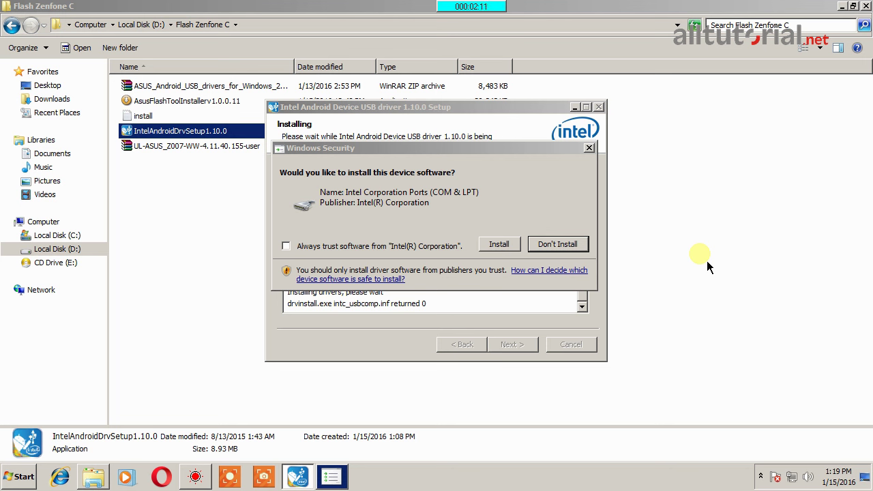
pyautogui.click(378, 246)
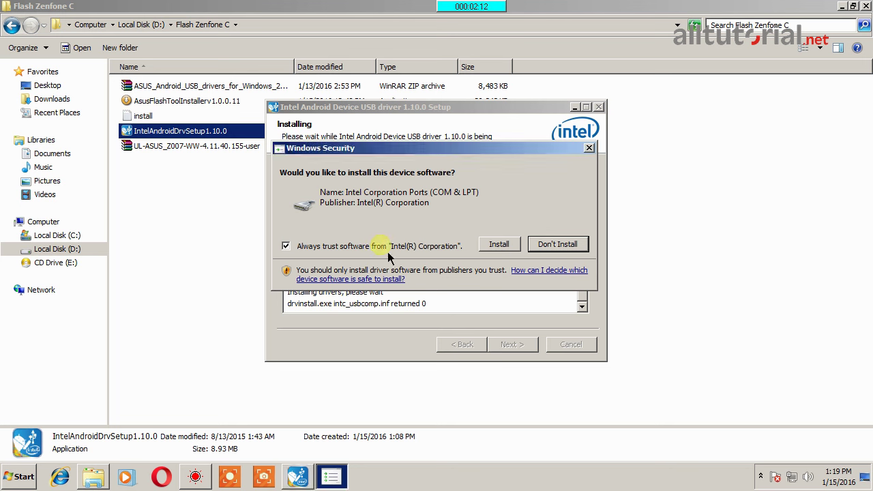
pyautogui.click(499, 244)
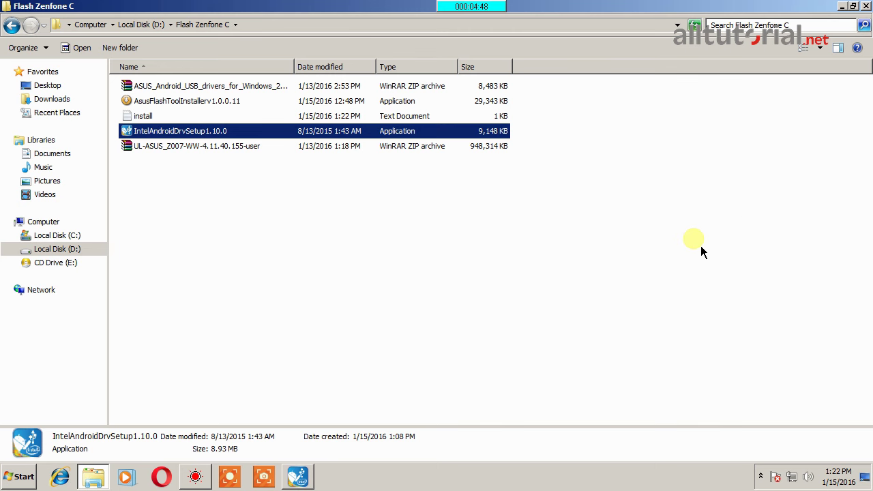
pyautogui.click(306, 477)
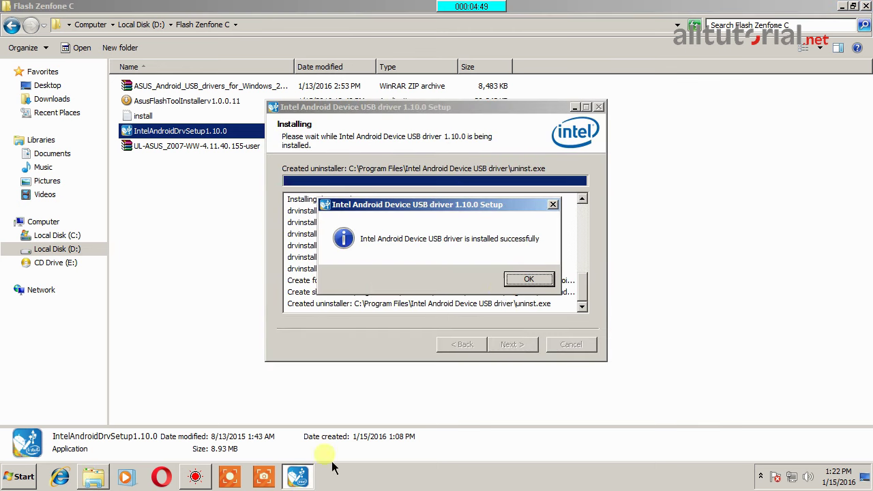
pyautogui.click(540, 285)
pyautogui.click(513, 345)
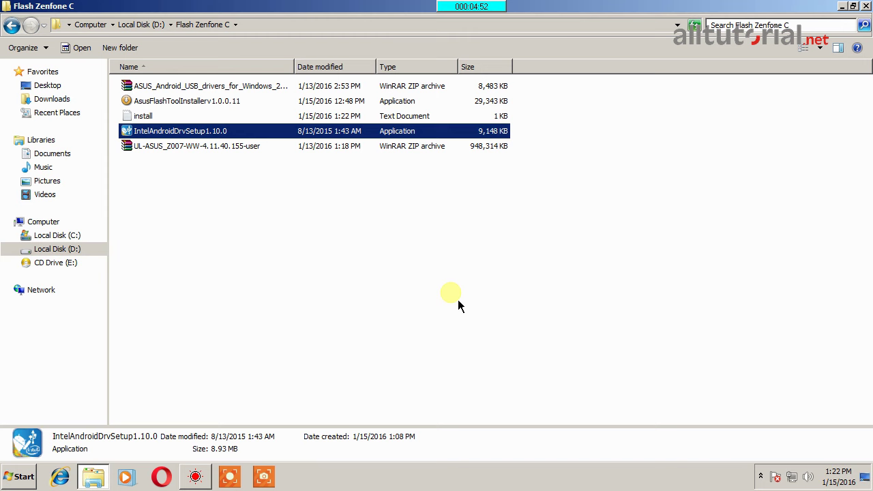
# - Run AsusFlashToolInstallerv1.0.0.11 as administrator and install it to C:\Program Files\ASUS\ASUS Flash Tool, allowing the unverified driver software
pyautogui.rightClick(220, 105)
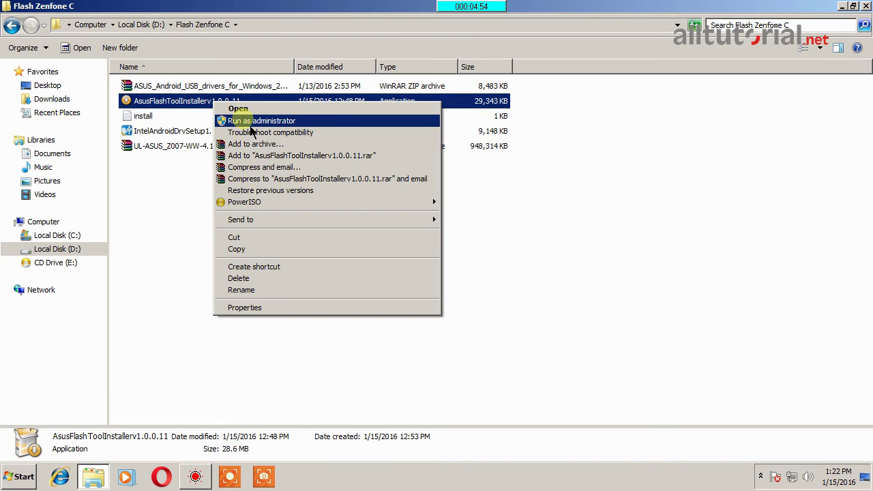
pyautogui.click(250, 123)
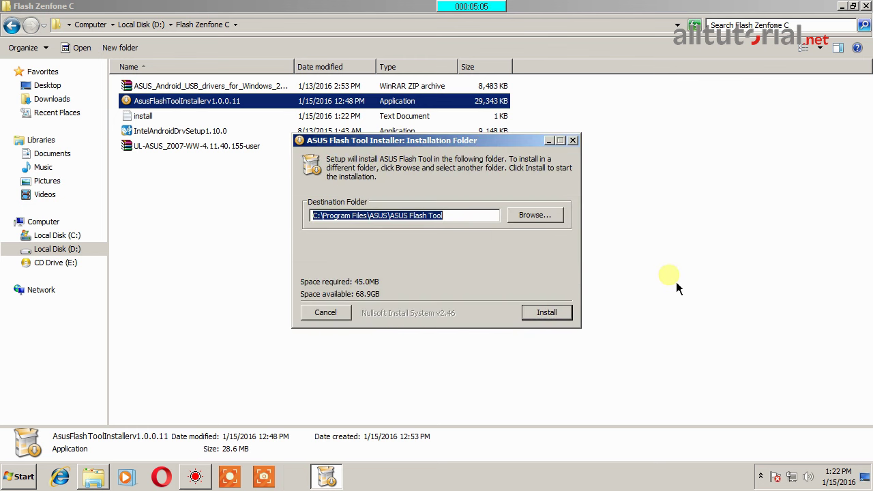
pyautogui.click(554, 314)
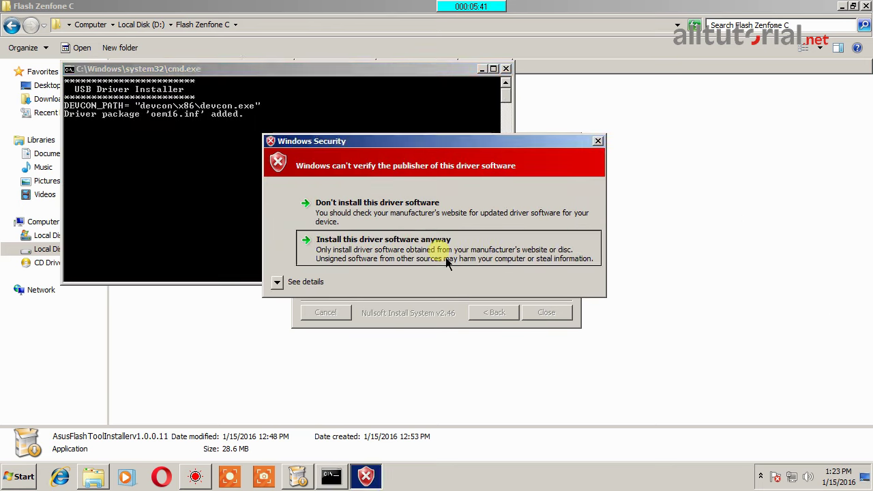
pyautogui.click(446, 257)
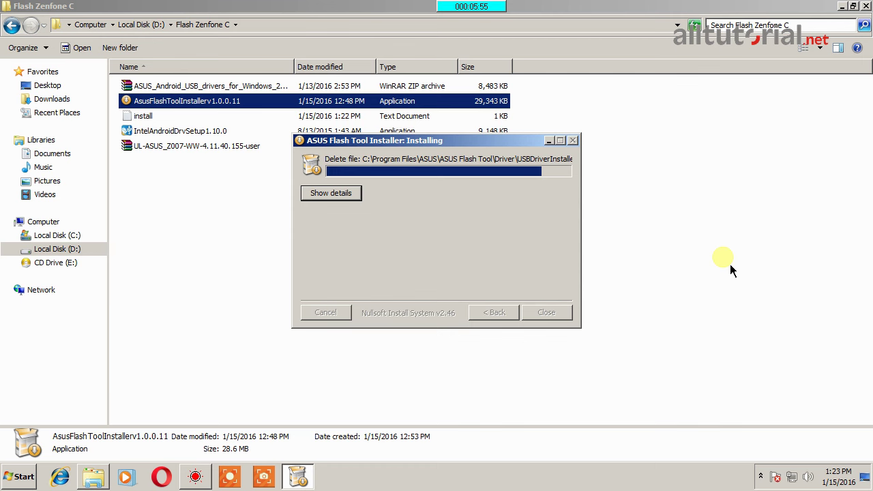
pyautogui.click(491, 280)
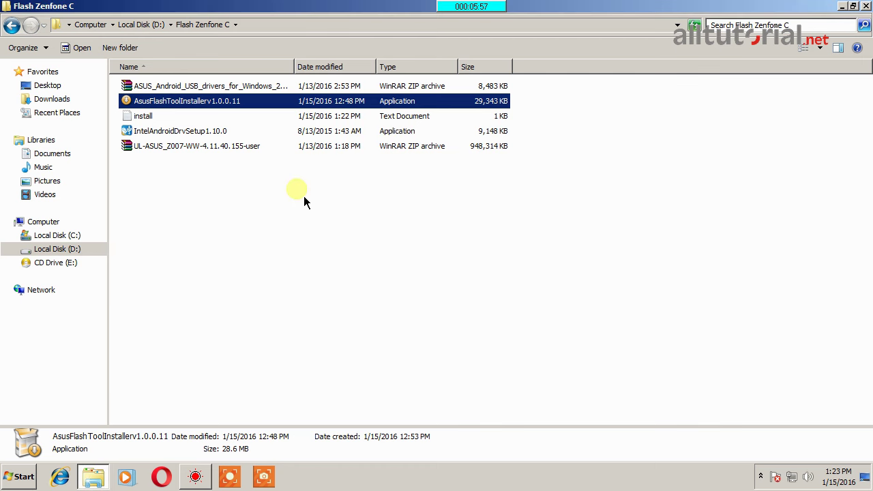
# - Minimize the Flash Zenfone C folder window and refresh the desktop twice
pyautogui.click(843, 6)
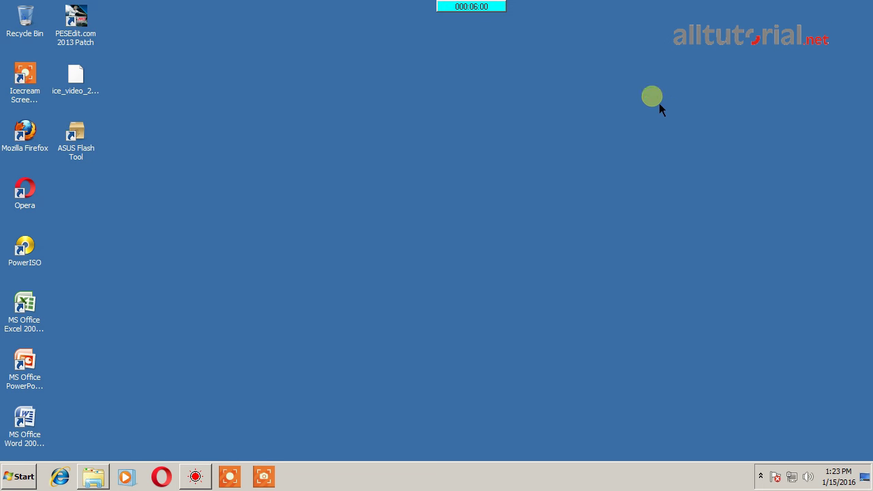
pyautogui.rightClick(327, 176)
pyautogui.click(349, 206)
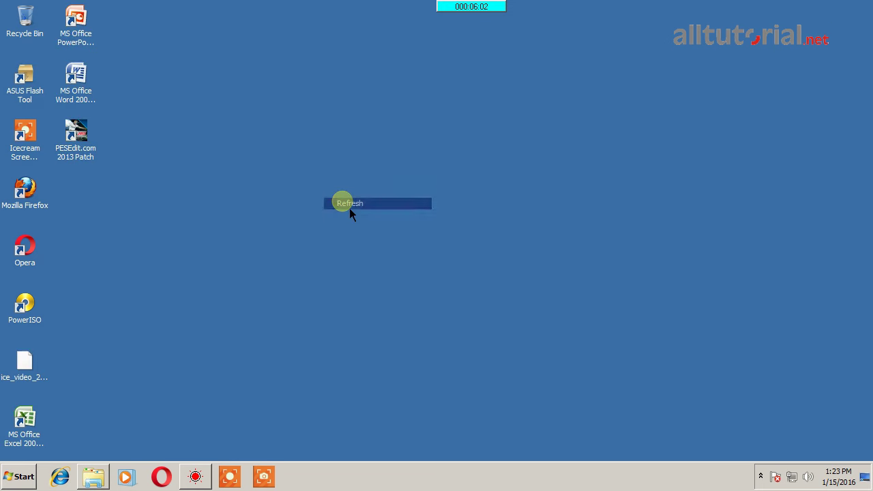
pyautogui.rightClick(249, 175)
pyautogui.click(269, 205)
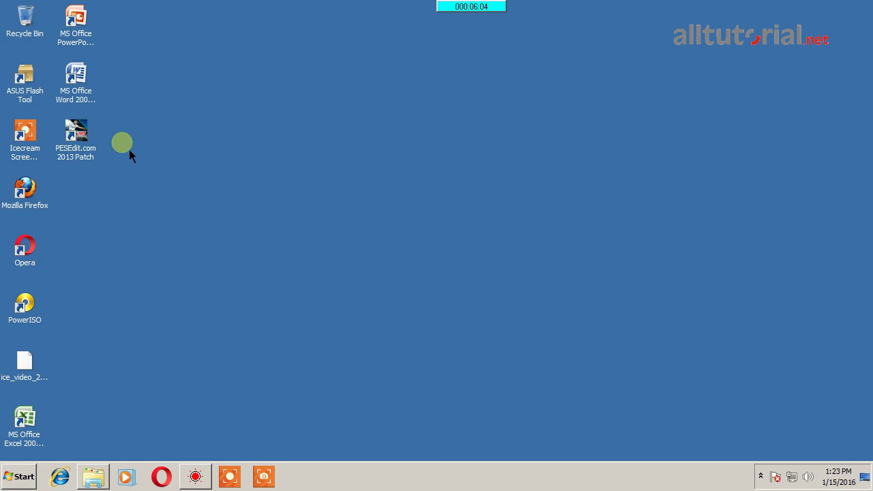
# - Launch ASUS Flash Tool with administrator rights from its desktop shortcut
pyautogui.rightClick(33, 138)
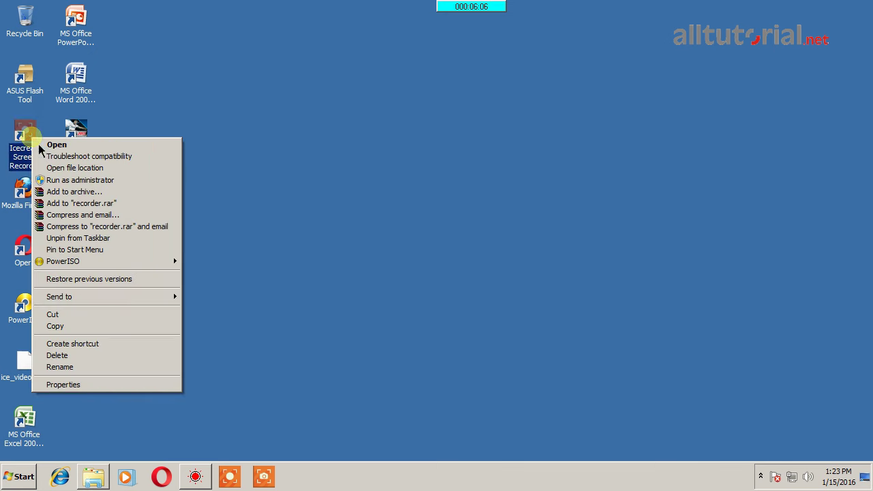
pyautogui.click(238, 92)
pyautogui.rightClick(40, 97)
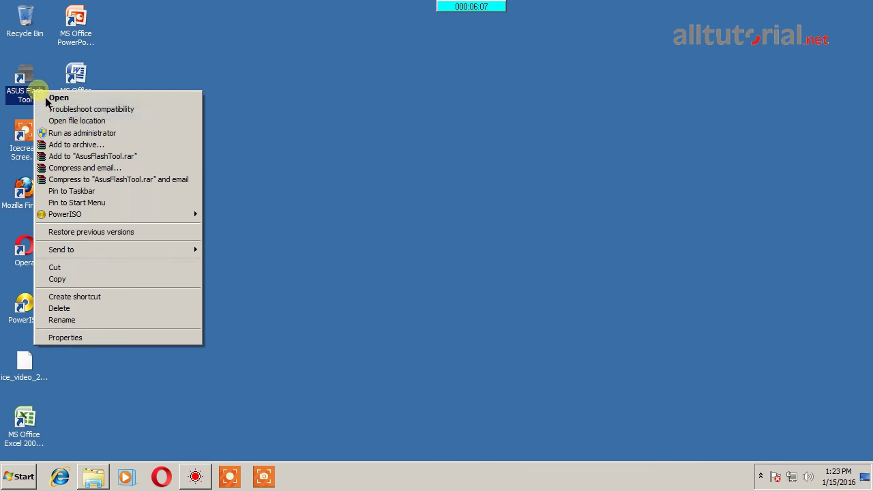
pyautogui.click(88, 132)
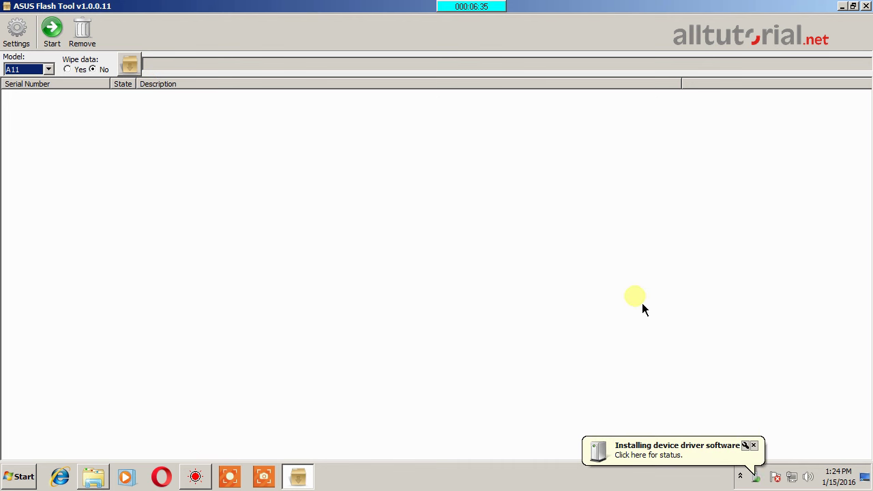
# - Check the connected phone's driver installation status and the computer's drives, then close the status window
pyautogui.click(657, 451)
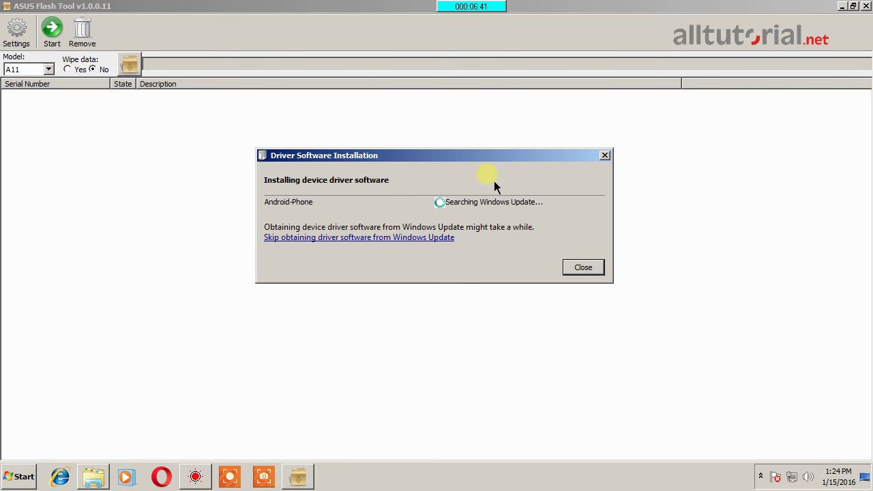
pyautogui.click(762, 477)
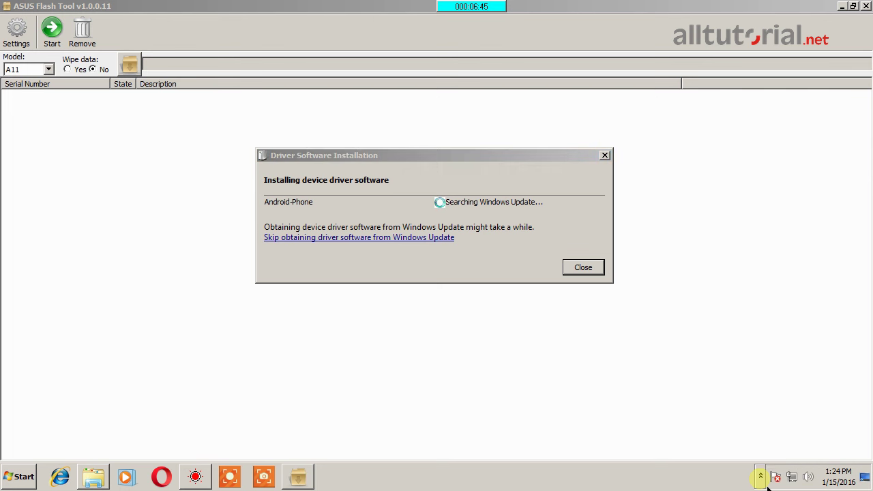
pyautogui.click(95, 478)
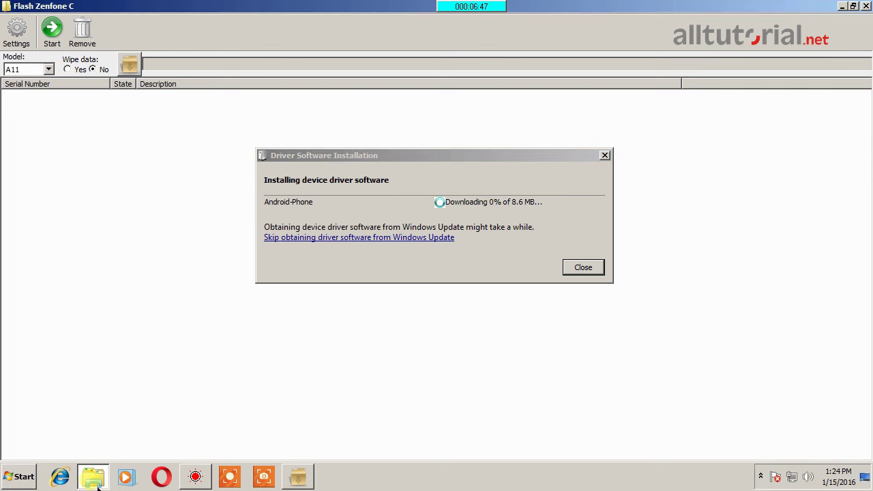
pyautogui.click(45, 223)
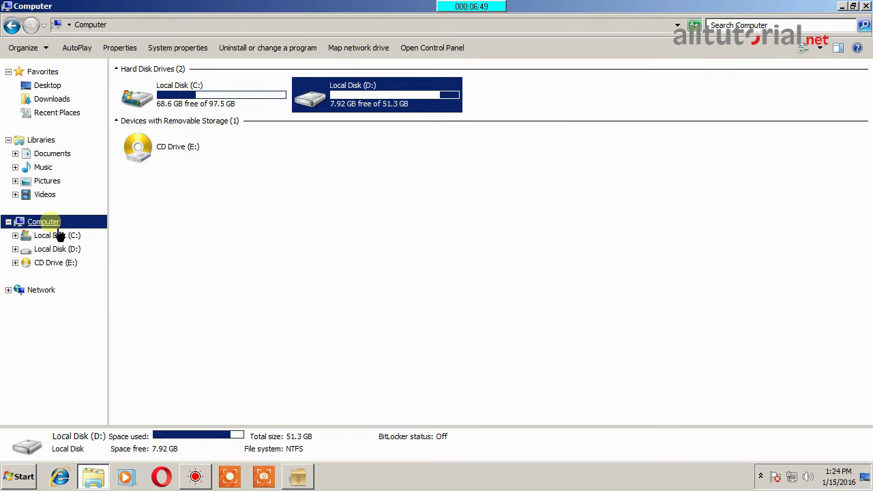
pyautogui.click(842, 6)
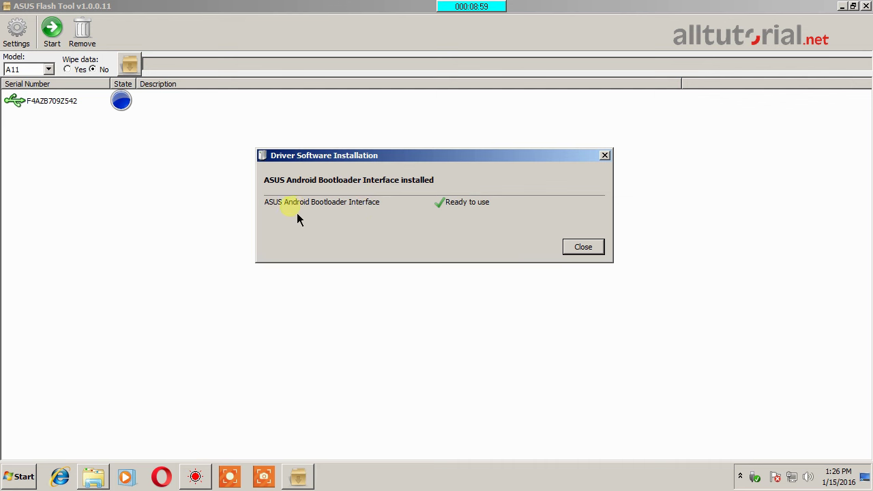
pyautogui.click(593, 254)
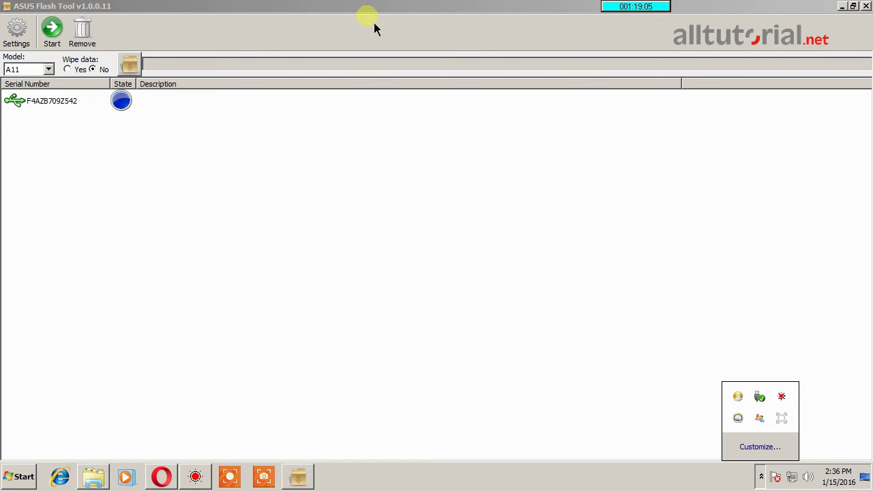
# - Set the phone model to ZC451CG and enable wiping of its data
pyautogui.click(372, 9)
pyautogui.click(48, 69)
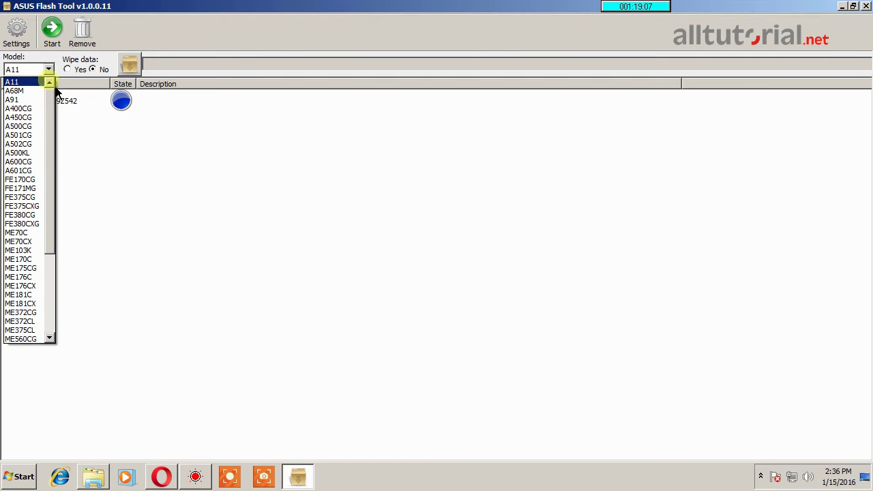
pyautogui.scroll(-6, 60, 273)
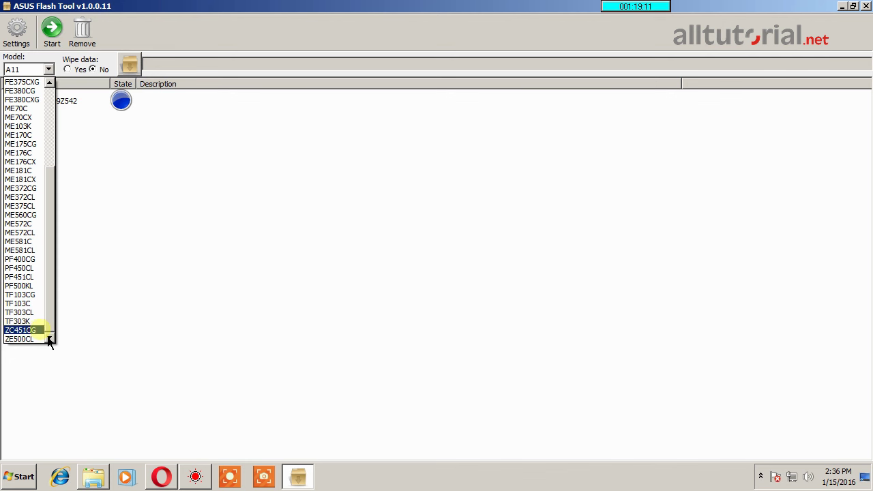
pyautogui.click(37, 331)
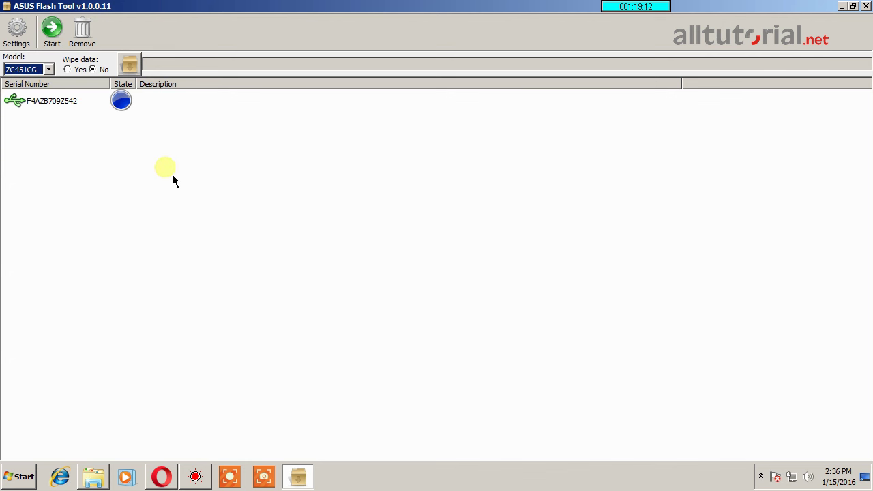
pyautogui.click(70, 69)
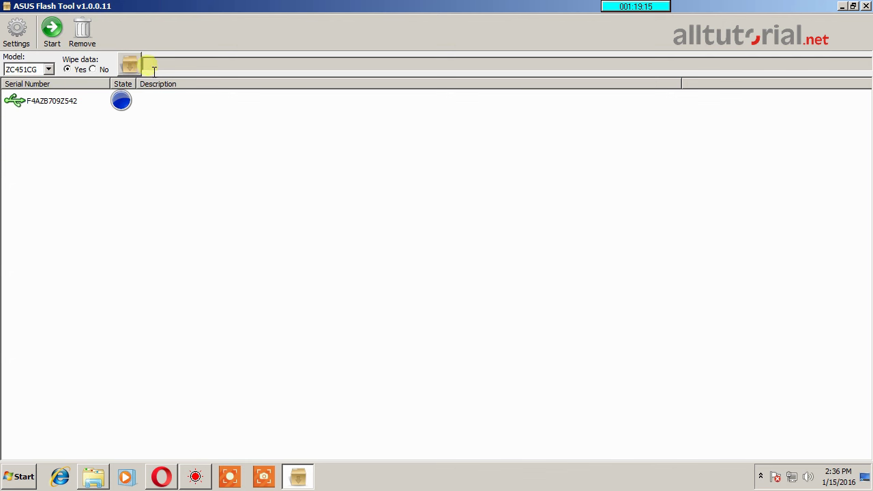
pyautogui.click(135, 67)
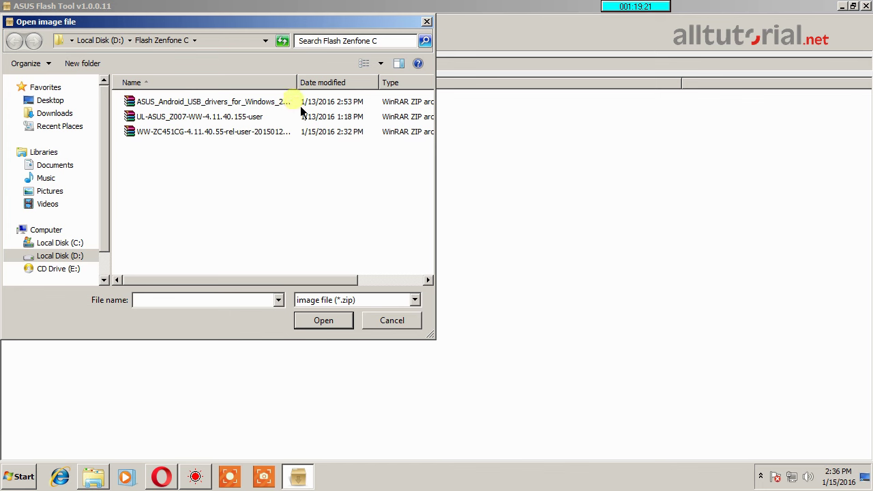
pyautogui.moveTo(299, 83); pyautogui.dragTo(359, 82)
pyautogui.click(211, 138)
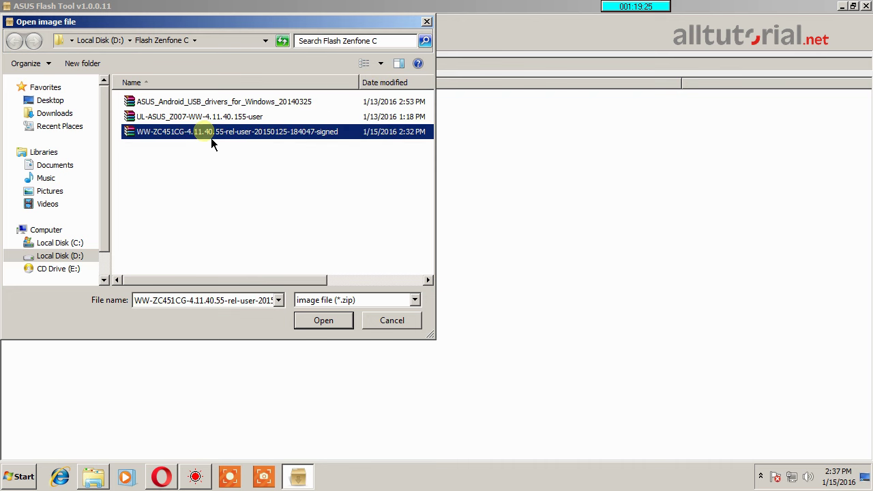
pyautogui.click(336, 322)
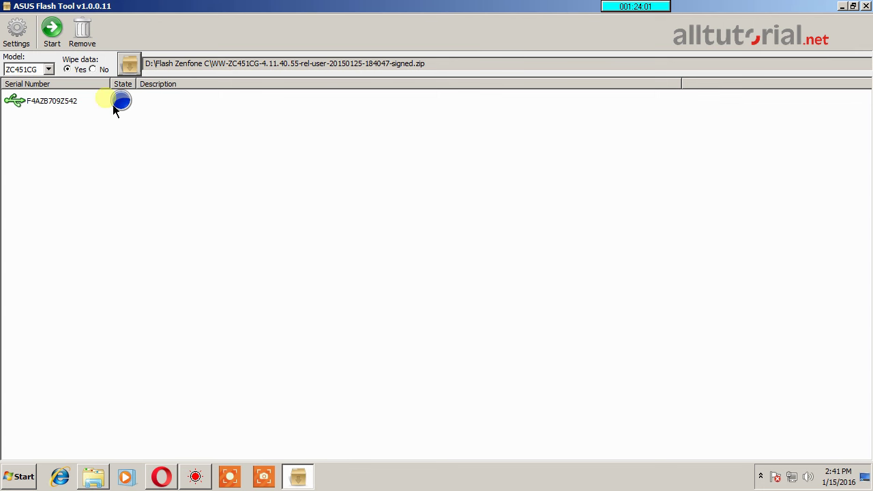
# - Select the connected phone in the device list and start flashing it with the loaded firmware
pyautogui.click(69, 110)
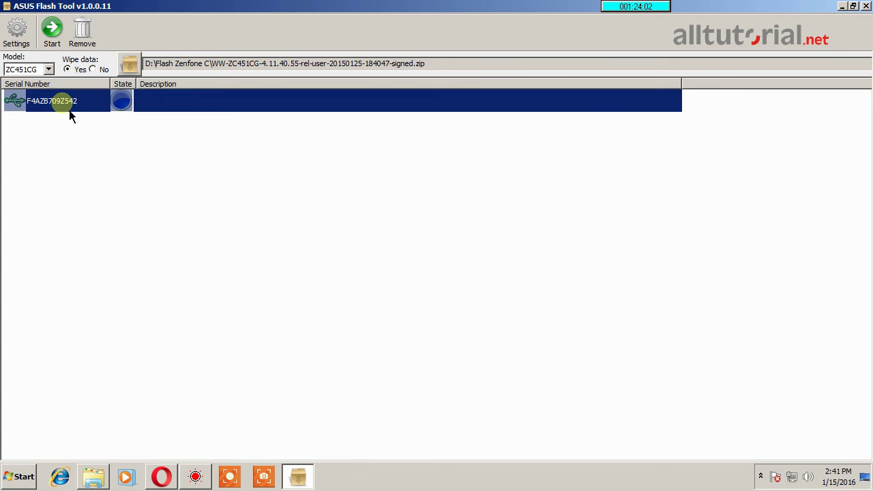
pyautogui.click(64, 39)
pyautogui.click(478, 238)
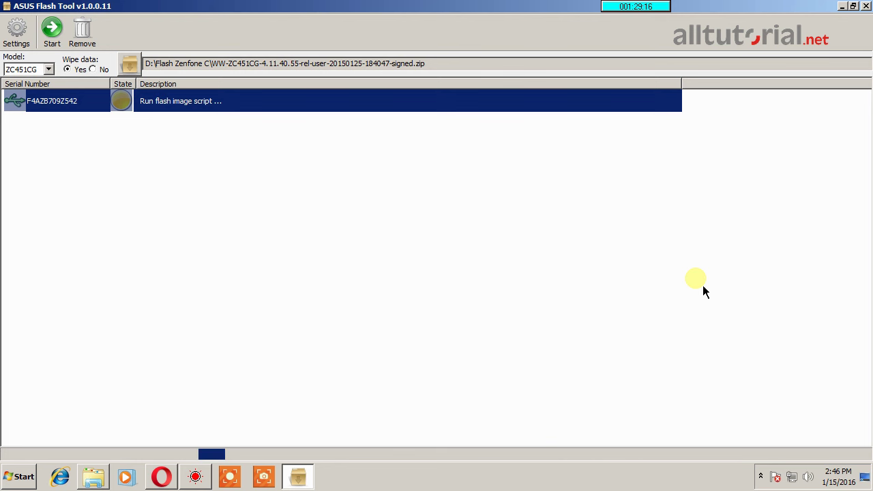
pyautogui.click(761, 476)
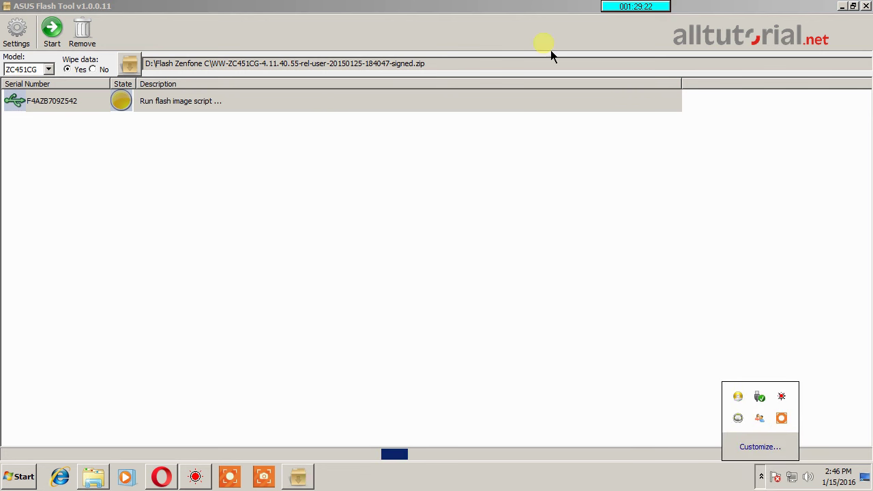
pyautogui.click(545, 19)
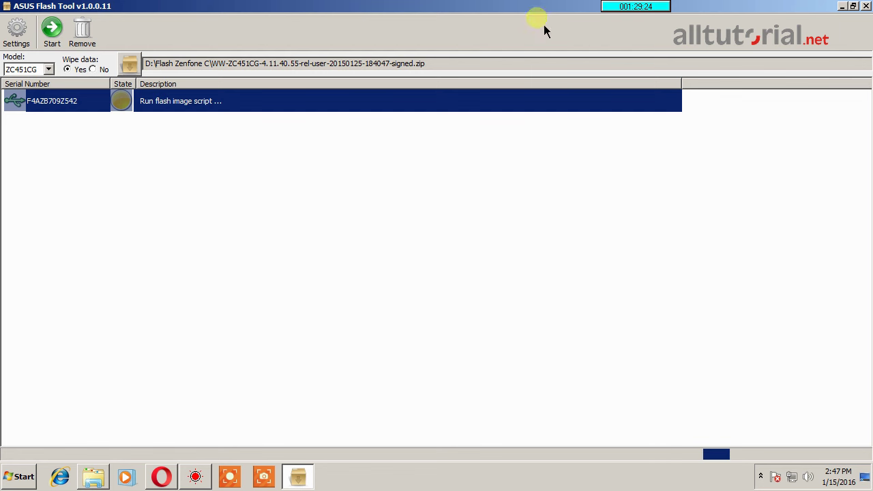